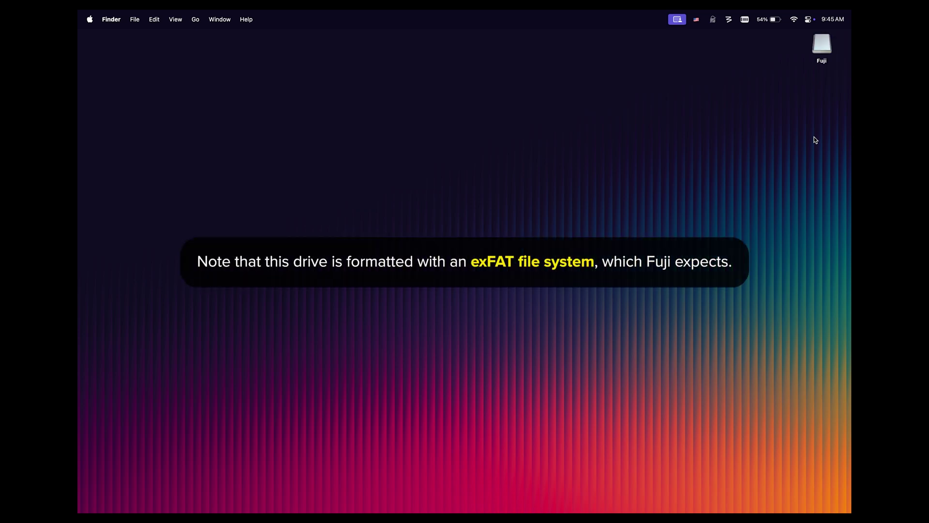
Open the external Fuji drive and mount the FujiApp.dmg disk image
left_click(821, 46)
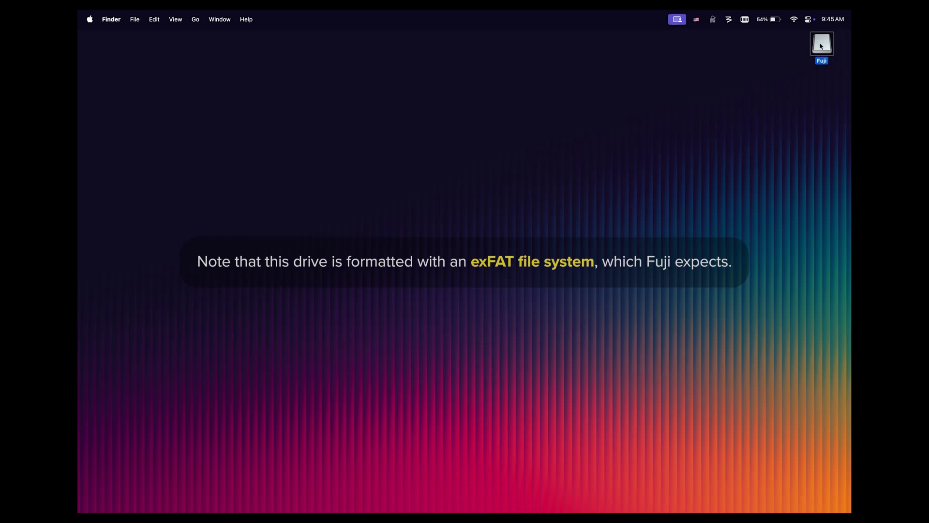
double_click(821, 46)
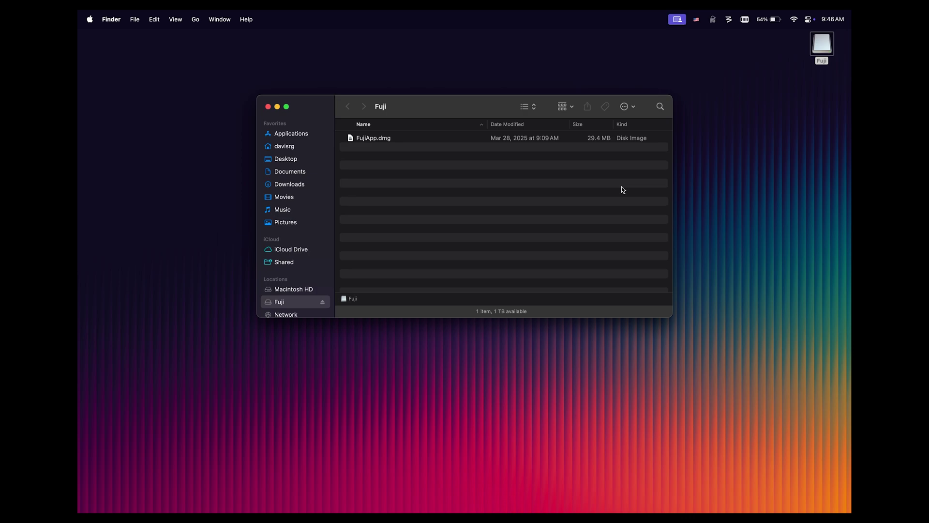
left_click(447, 139)
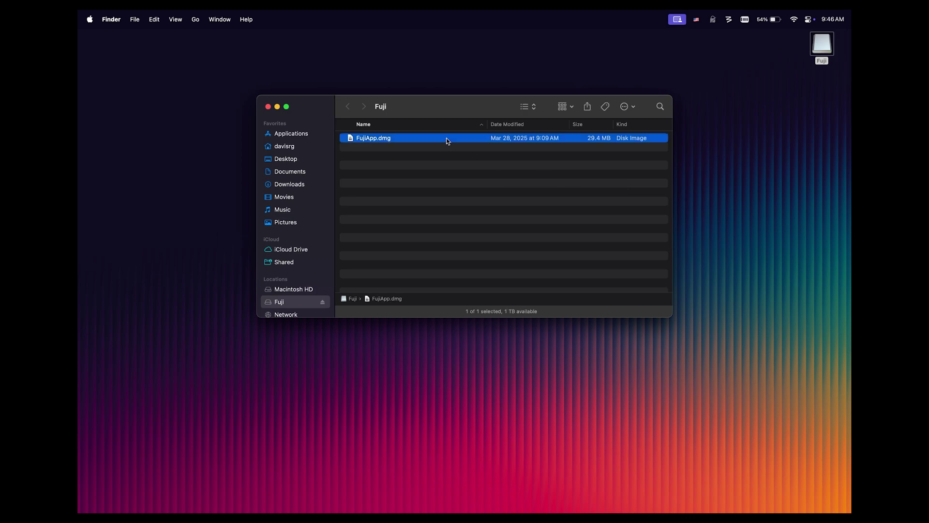
double_click(446, 138)
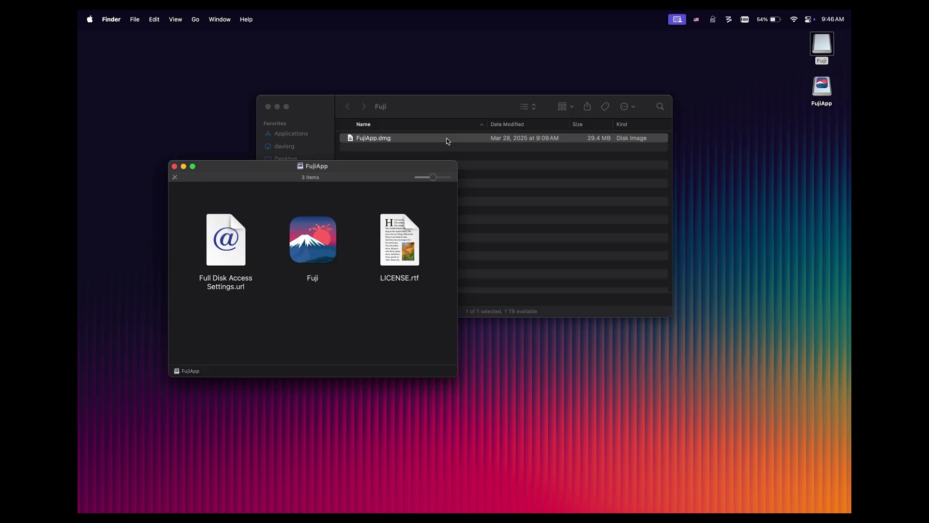
Open the Full Disk Access settings through the shortcut in the disk image, add Fuji to the allowed applications, and quit System Settings
left_click(326, 238)
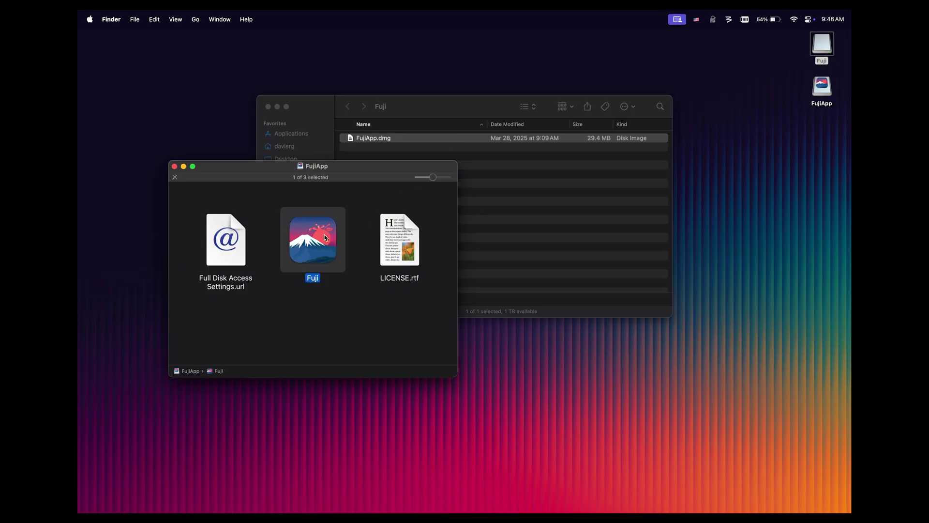
left_click(397, 241)
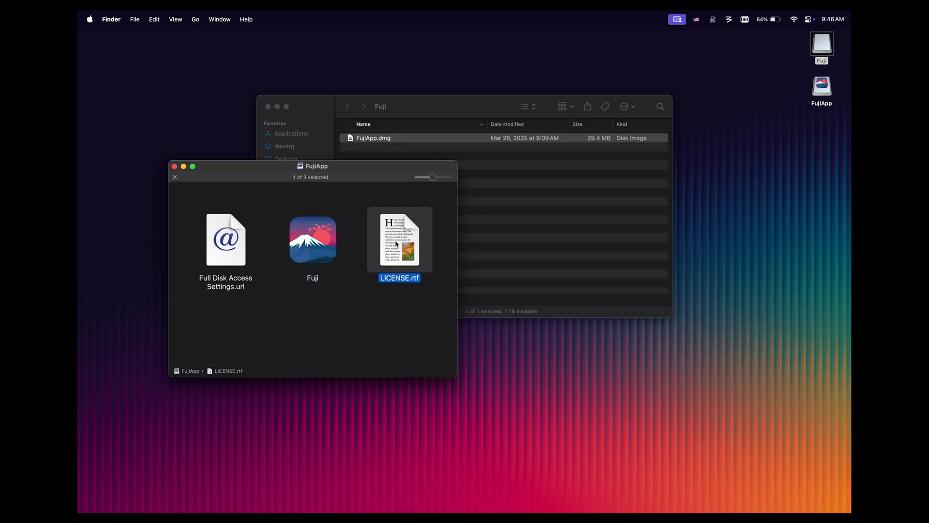
left_click(239, 251)
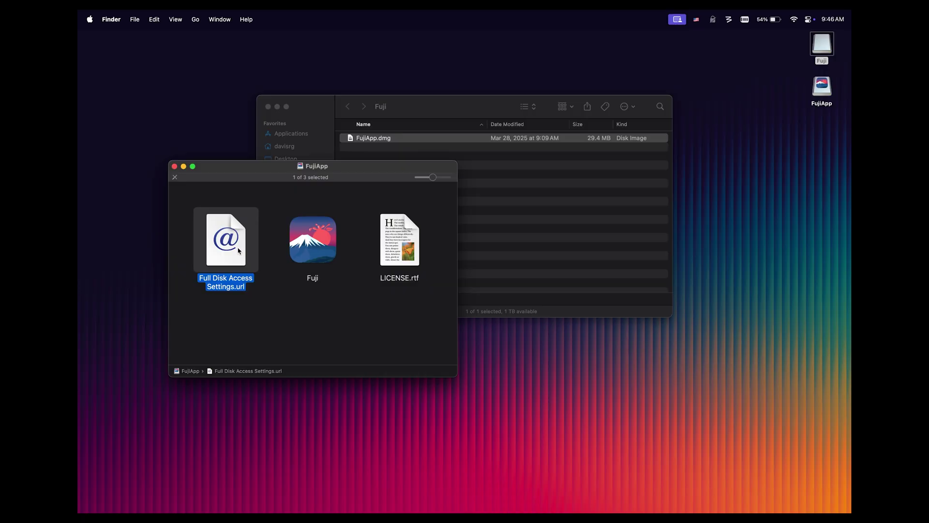
double_click(239, 251)
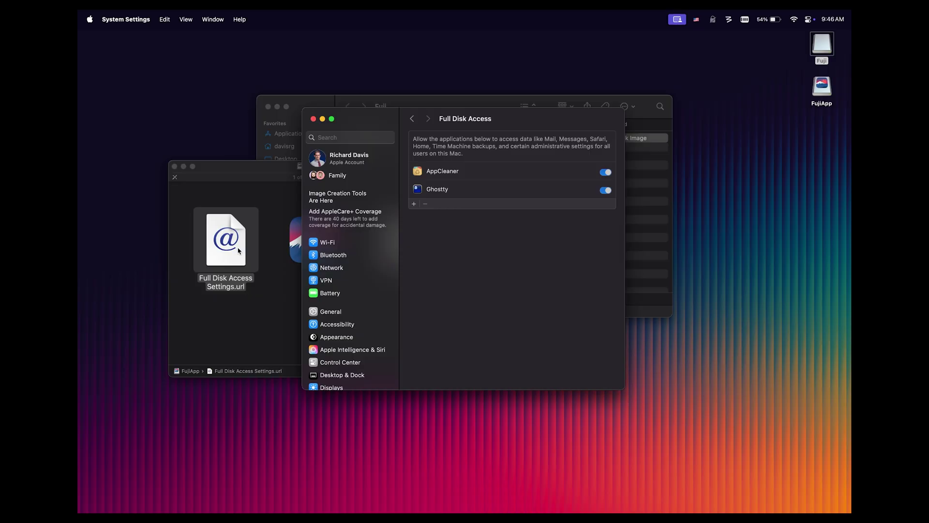
left_click_drag(271, 172, 220, 173)
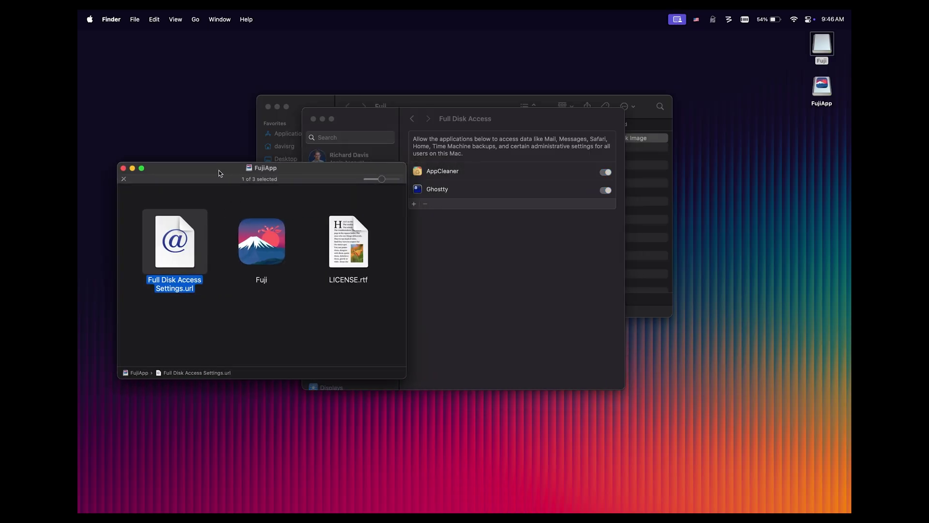
left_click_drag(261, 242, 467, 250)
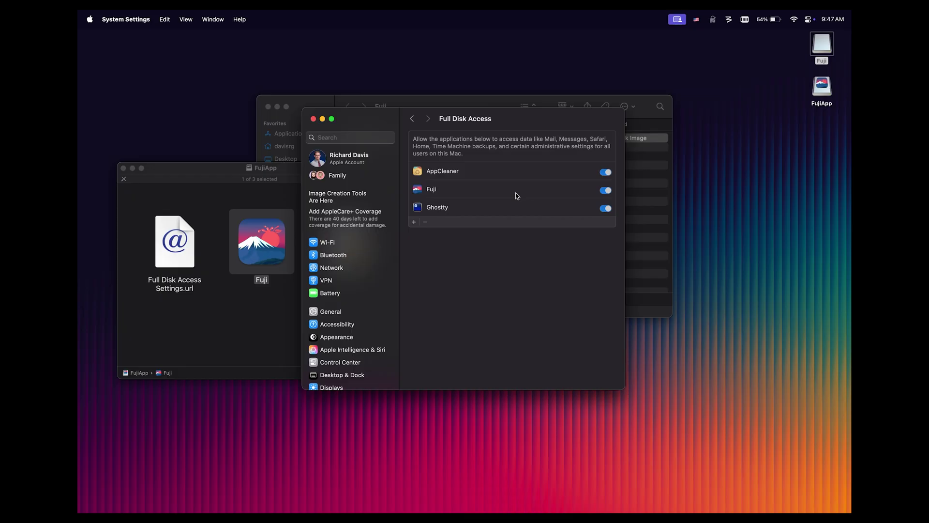
key("super+q")
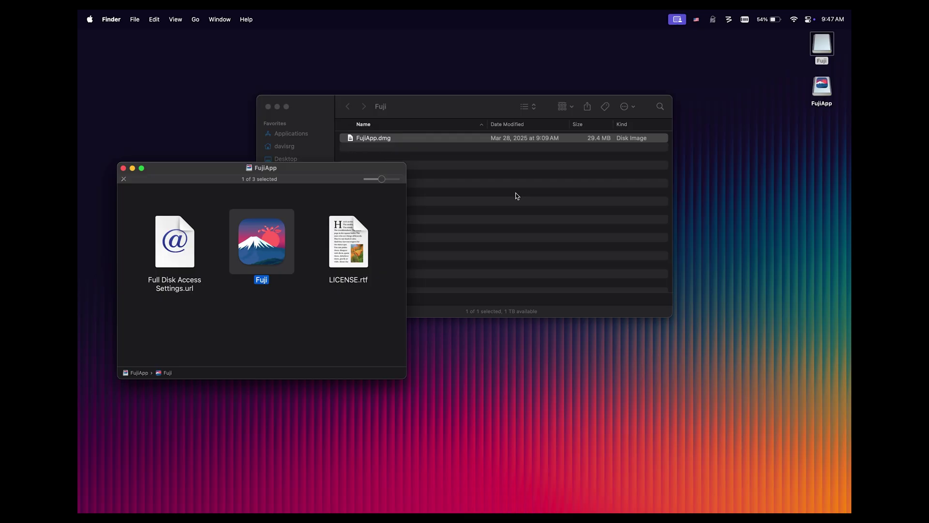
Launch Fuji from the mounted disk image and authorize it with the account password
double_click(278, 242)
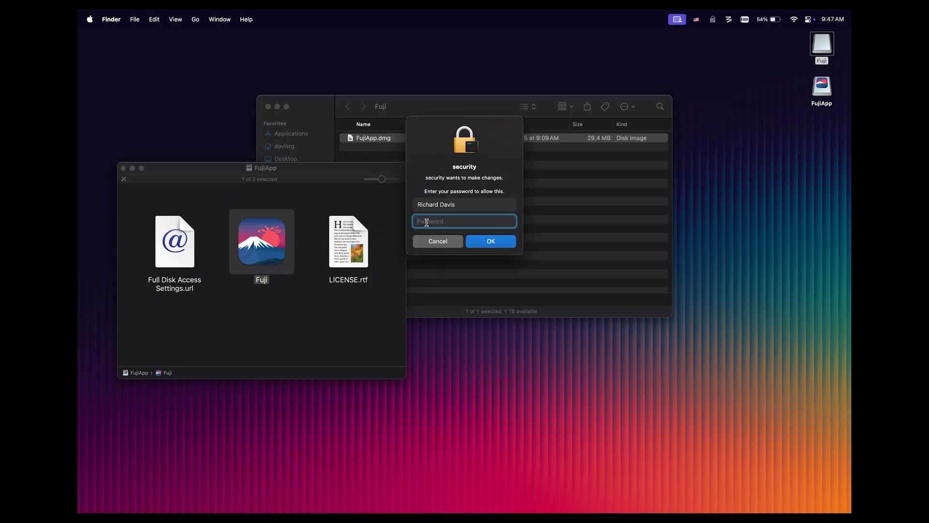
type("••••••••••••")
key("Return")
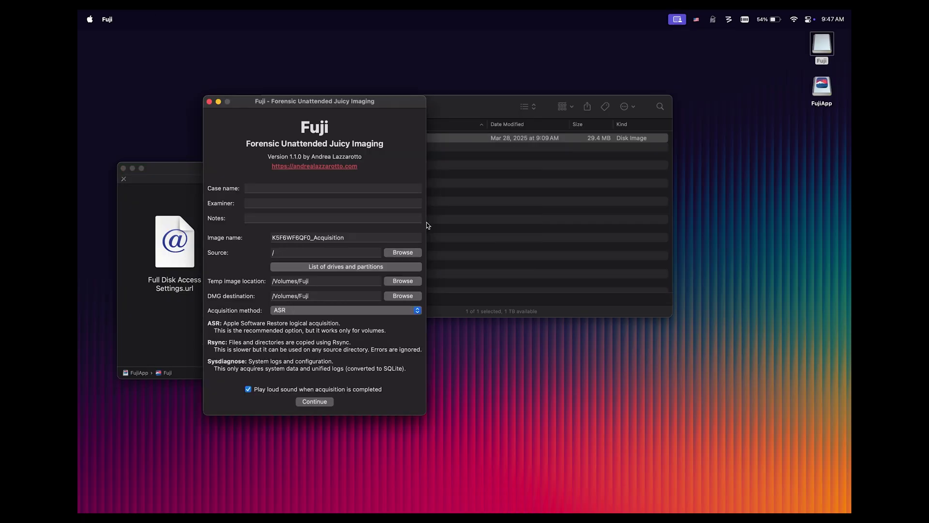
Close both Finder windows and move the Fuji window to the middle of the desktop
left_click(481, 213)
key("super+w")
left_click(174, 203)
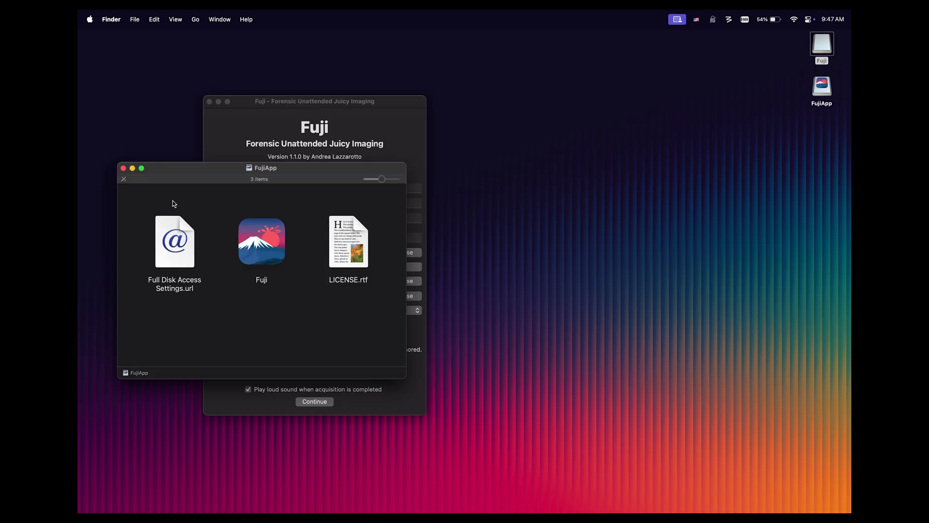
key("super+w")
left_click_drag(344, 100, 491, 99)
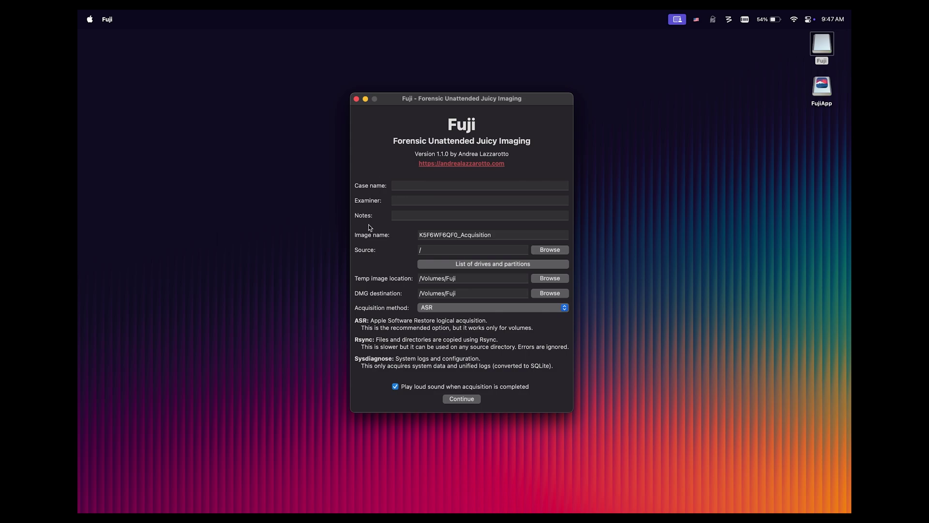
Review the case name, examiner, notes and image name fields of the acquisition form
left_click(398, 186)
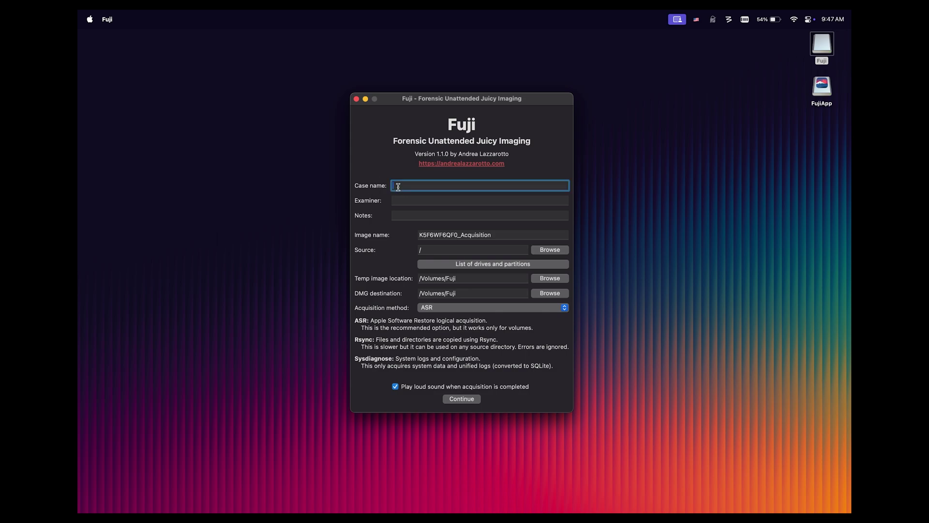
left_click(398, 200)
left_click(398, 216)
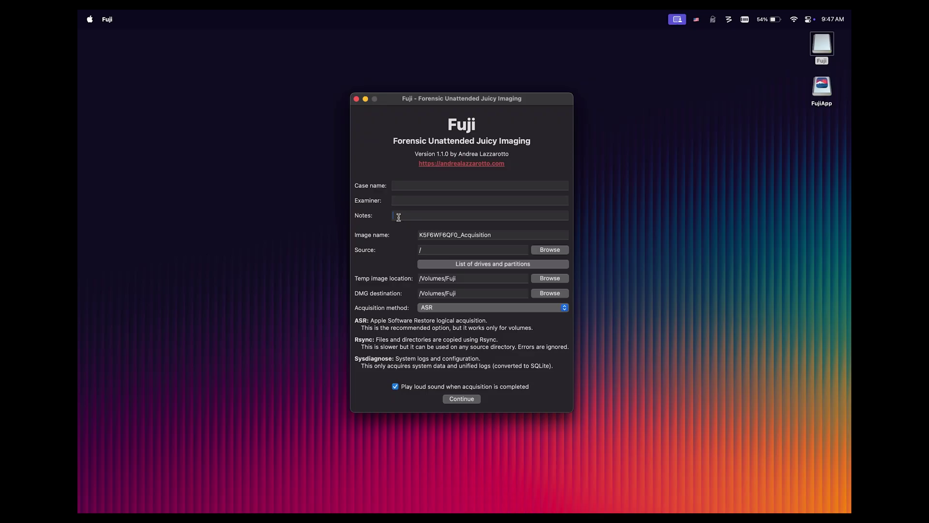
left_click(378, 229)
left_click(514, 236)
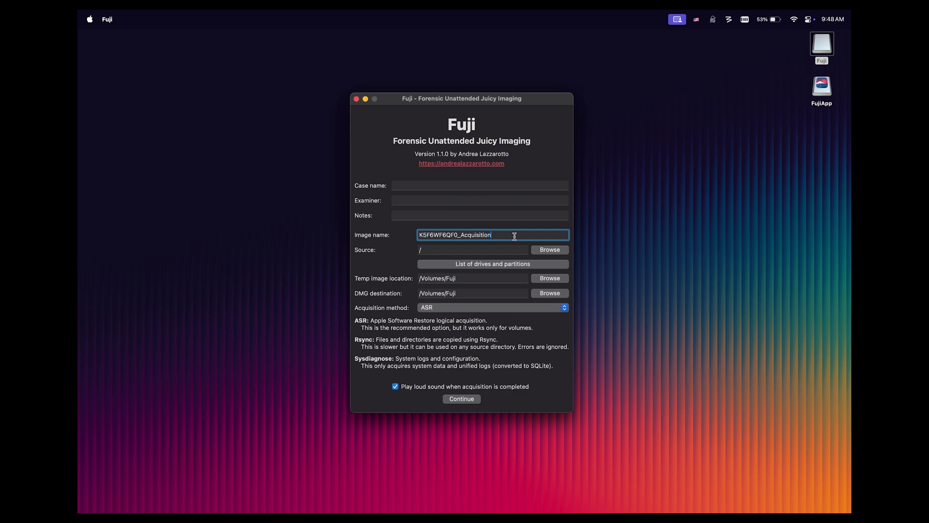
Examine the acquisition source options in the directory browser and the drives and partitions list, including the Data volume and the root snapshot
left_click(481, 250)
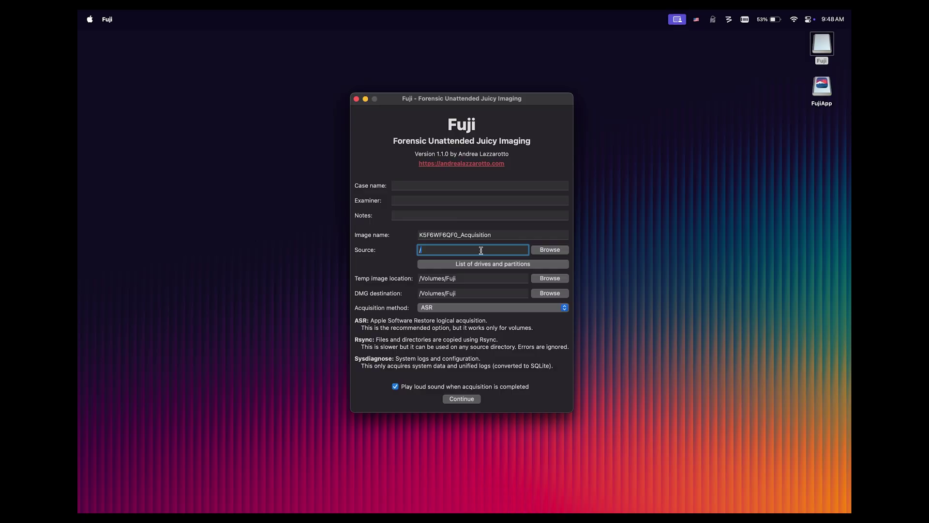
left_click(550, 250)
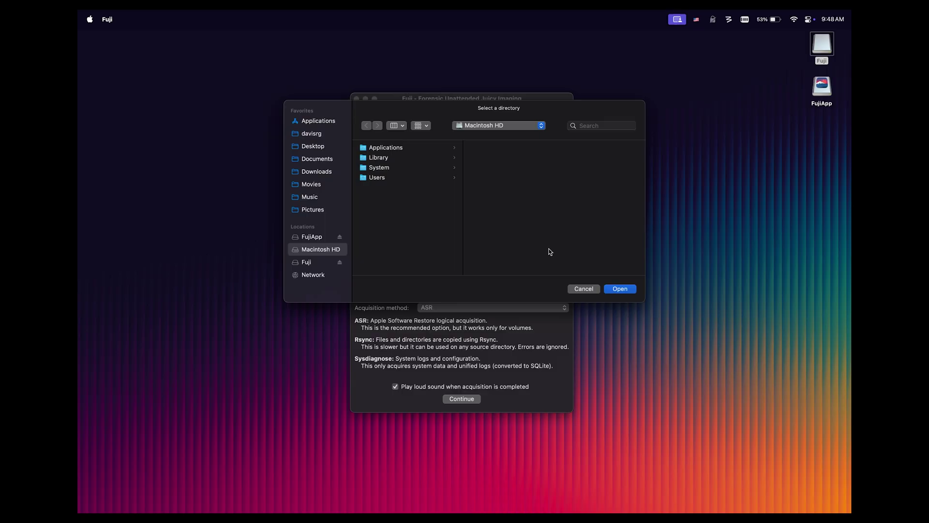
left_click(583, 288)
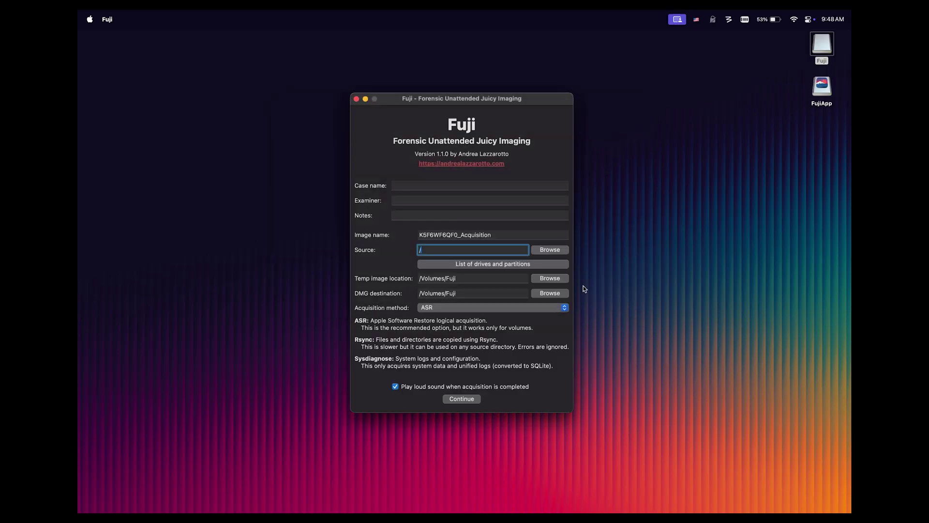
left_click(530, 265)
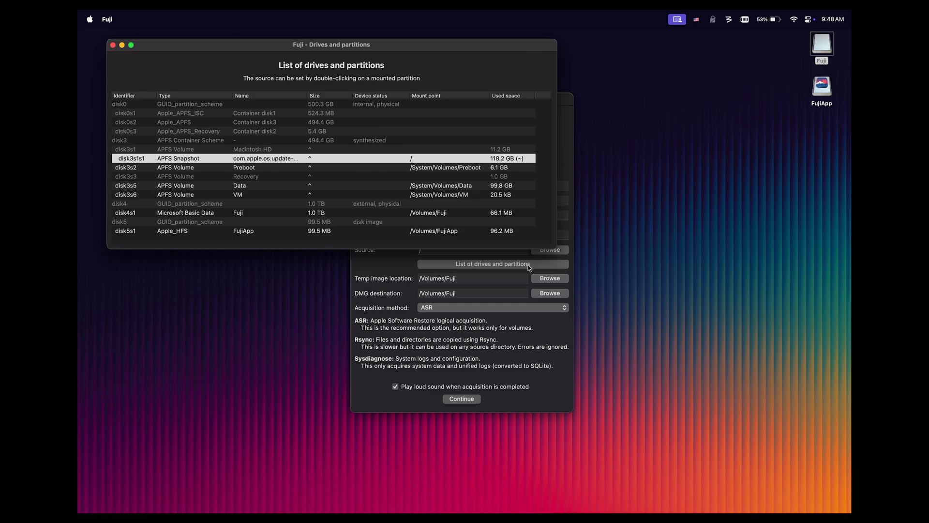
left_click(467, 187)
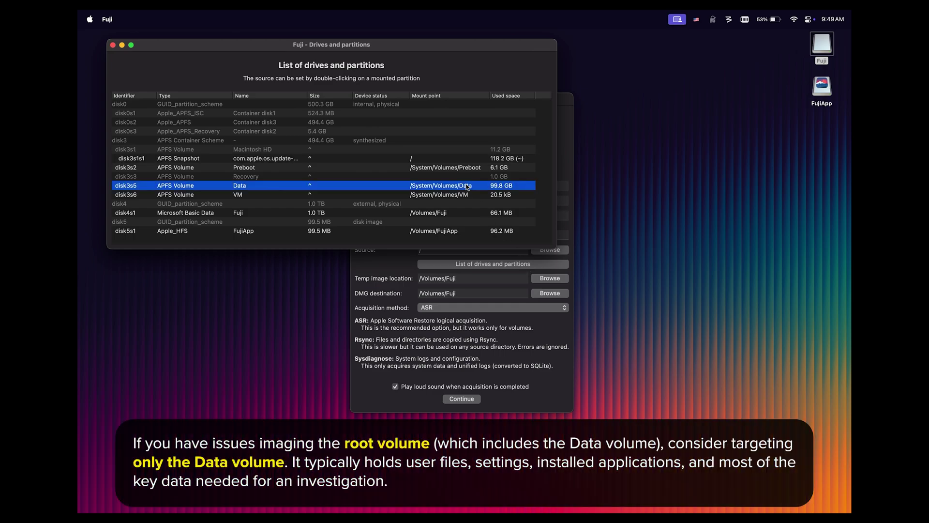
left_click(439, 158)
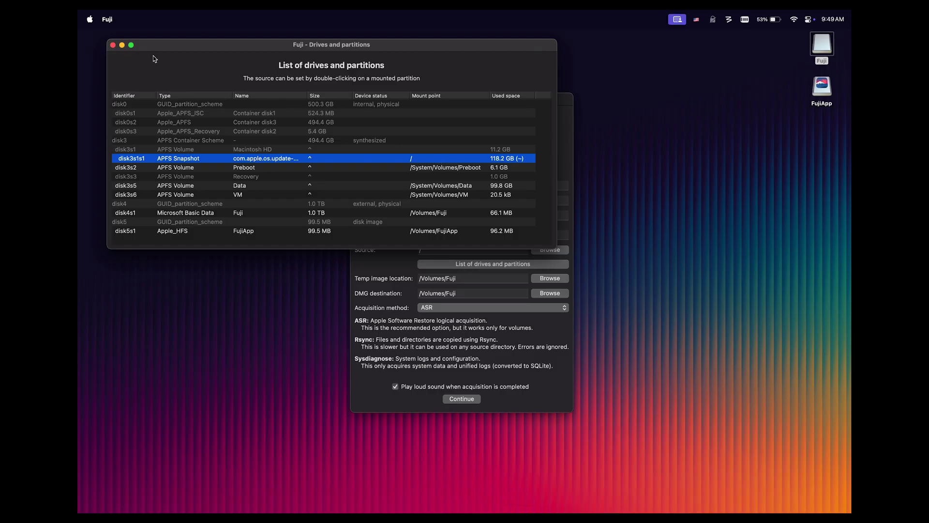
left_click(112, 45)
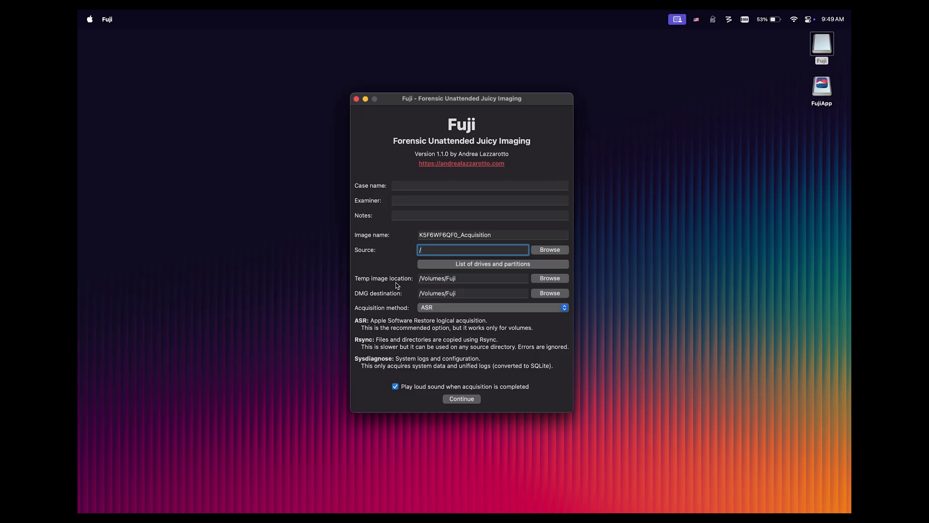
Check the temp image location and DMG destination, and choose ASR as the acquisition method
left_click(481, 280)
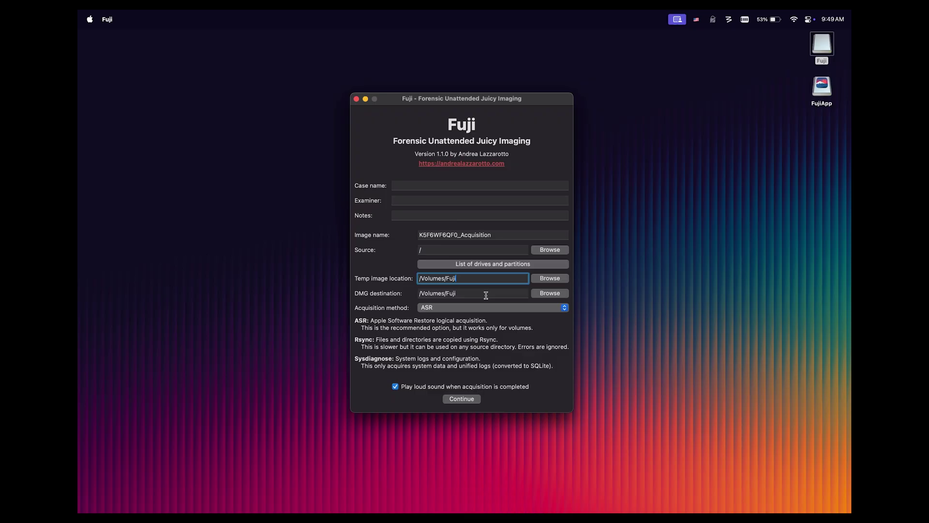
left_click(485, 293)
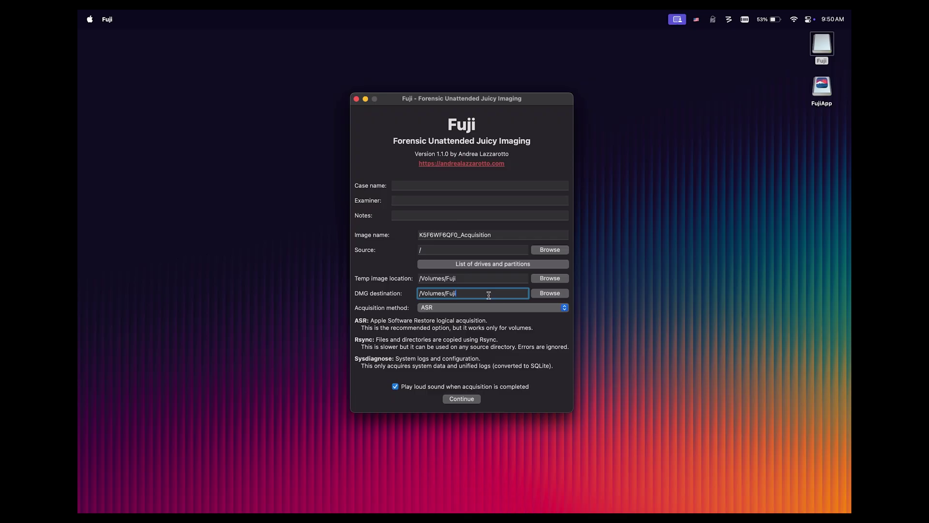
left_click(513, 308)
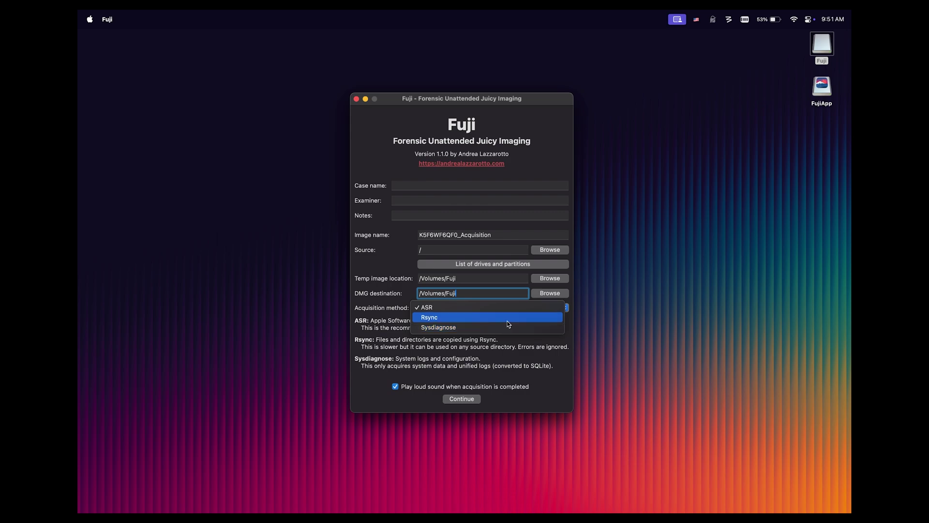
left_click(503, 307)
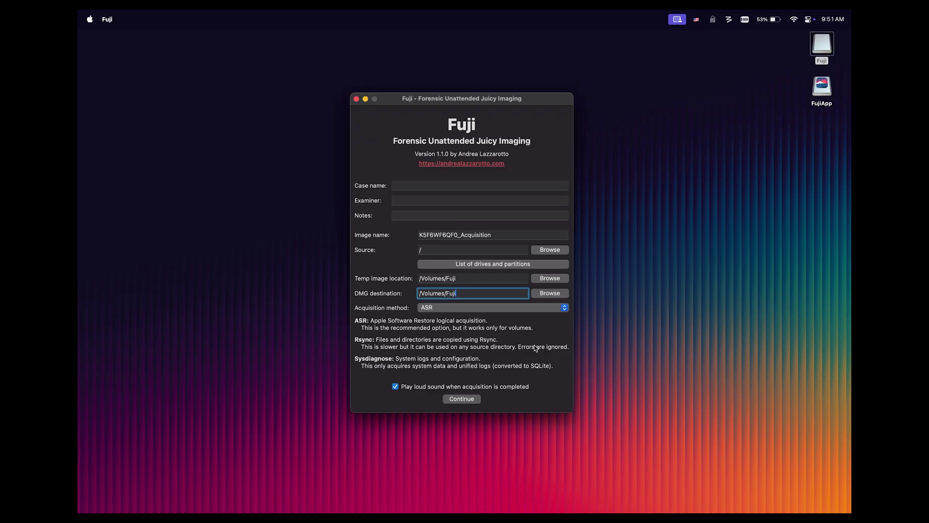
Continue to the acquisition overview and confirm it to start the acquisition
left_click(536, 390)
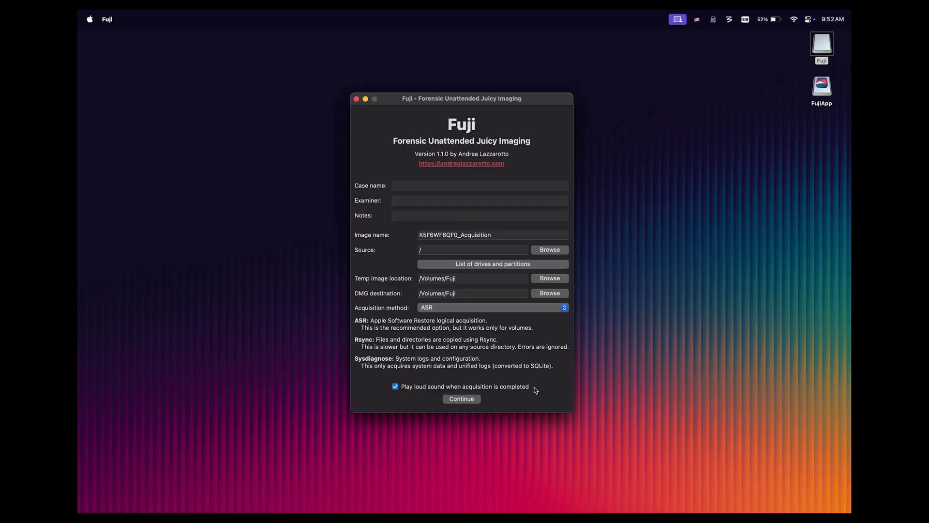
left_click(462, 399)
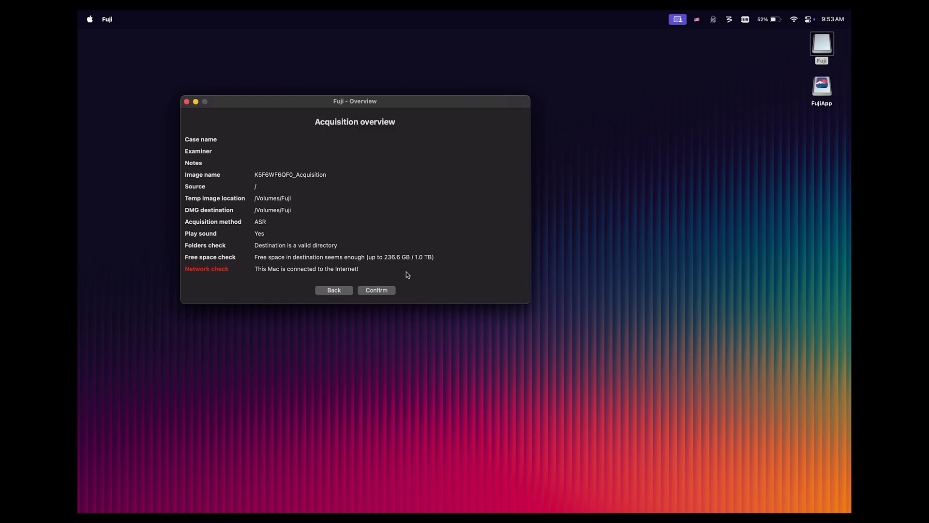
left_click(386, 290)
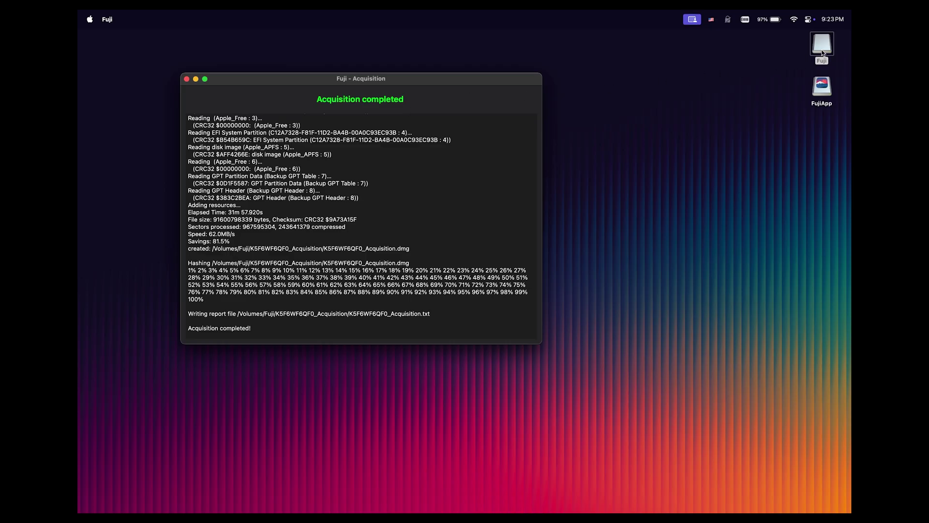
Open the Fuji drive in Finder and view the contents of the acquisition output folder
left_click_drag(822, 45, 823, 54)
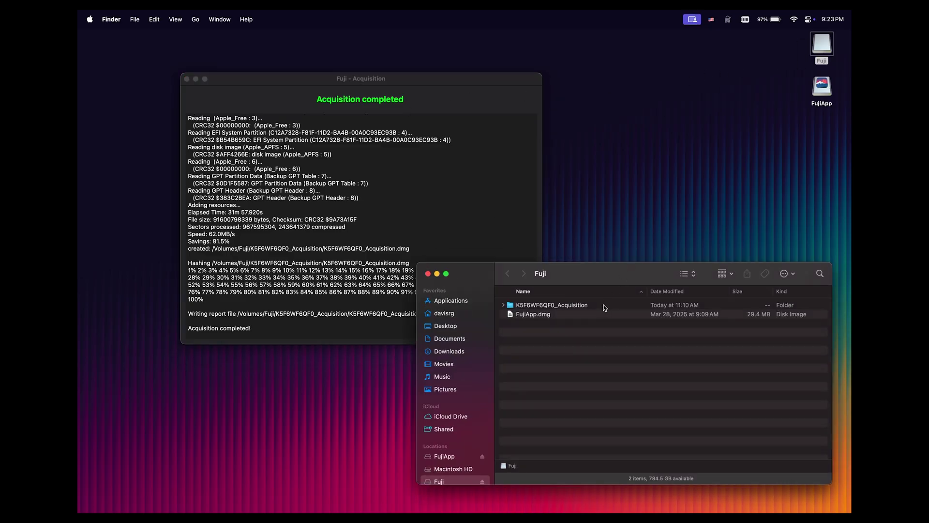
left_click(603, 305)
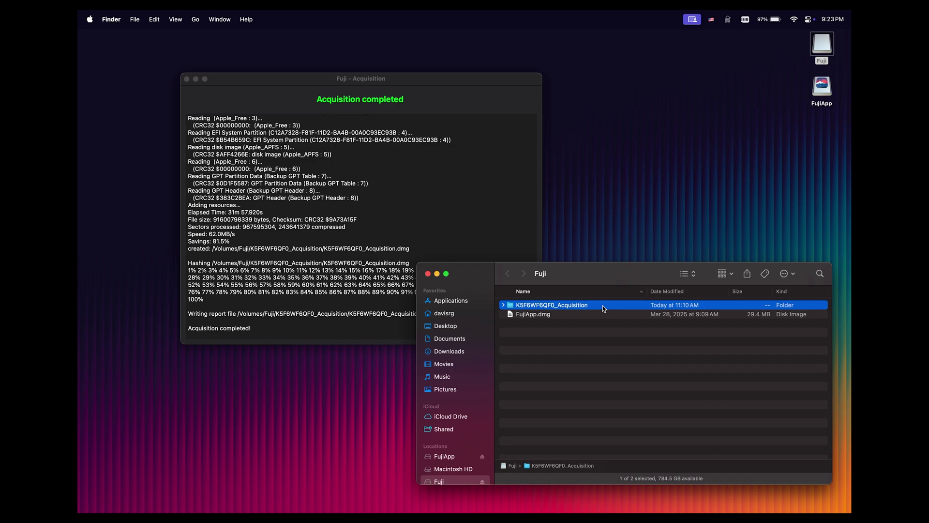
double_click(602, 305)
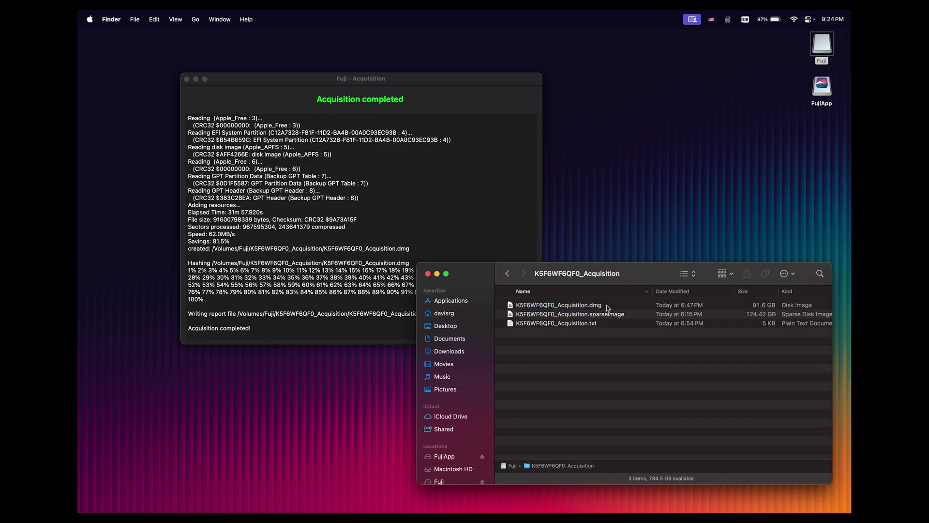
Check the DMG and sparse image files in the acquisition folder, and preview the text report, closing it after reading
left_click(626, 307)
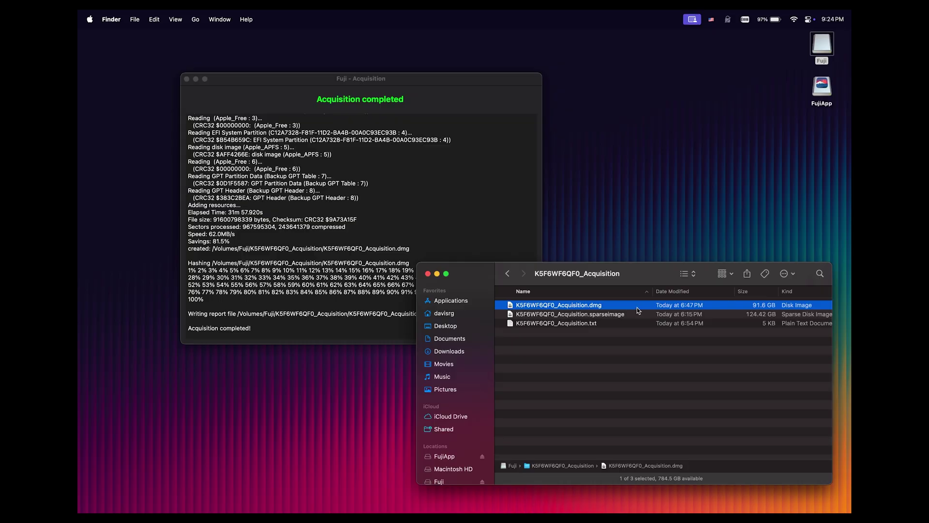
left_click(644, 315)
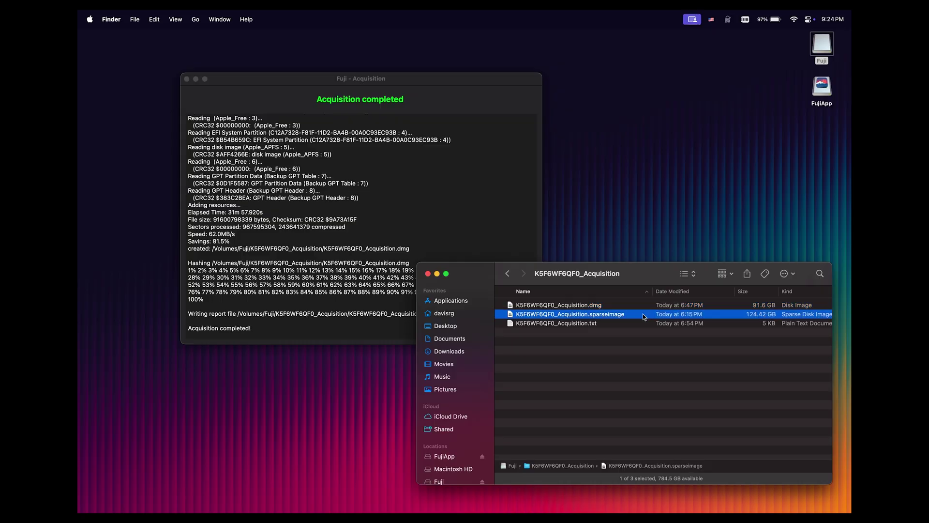
left_click(640, 325)
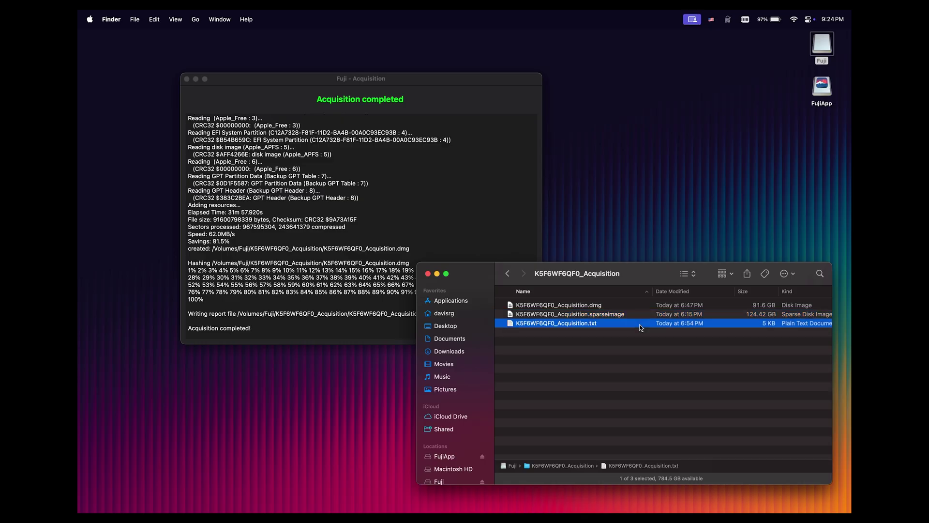
key("space")
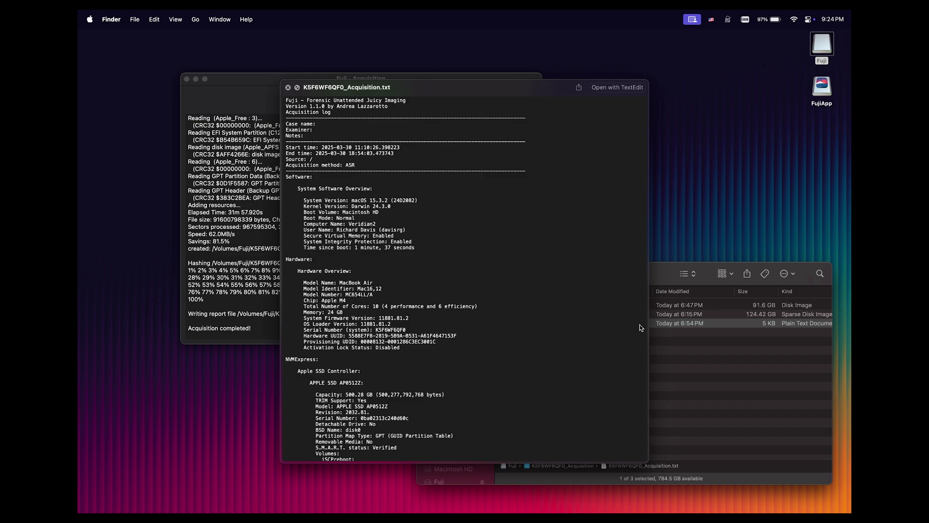
key("space")
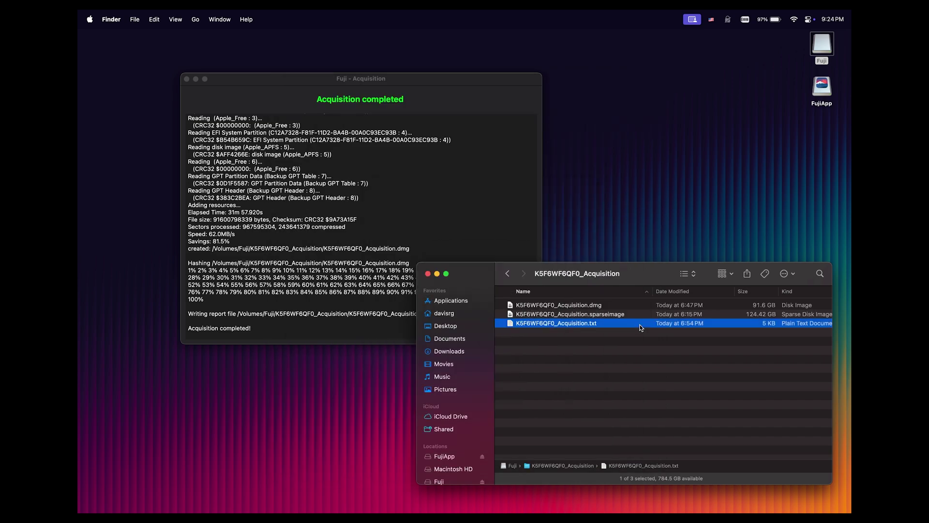
left_click(685, 358)
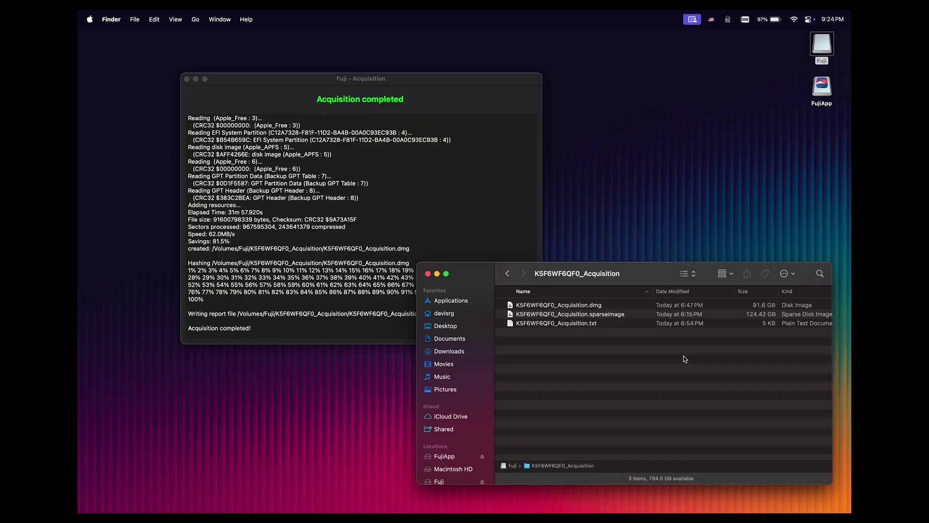